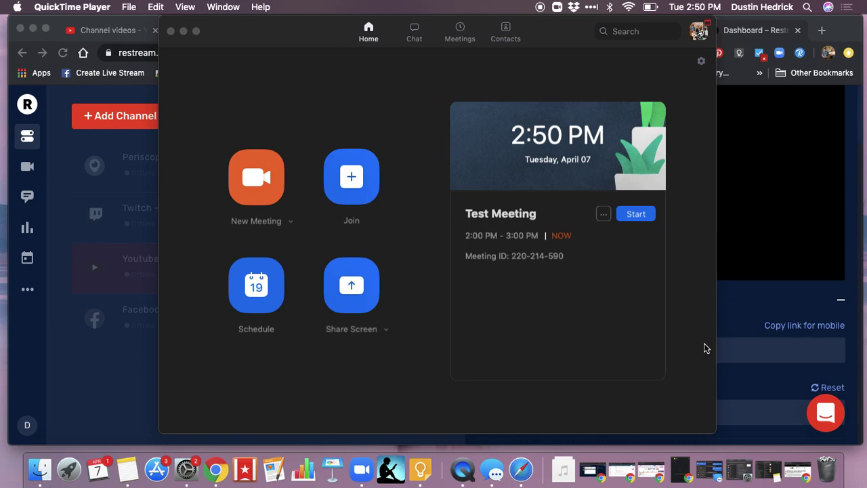
Bring Restream forward, open Add Channel and scroll through the available streaming services
click(744, 21)
scroll(457, 183, up, 3)
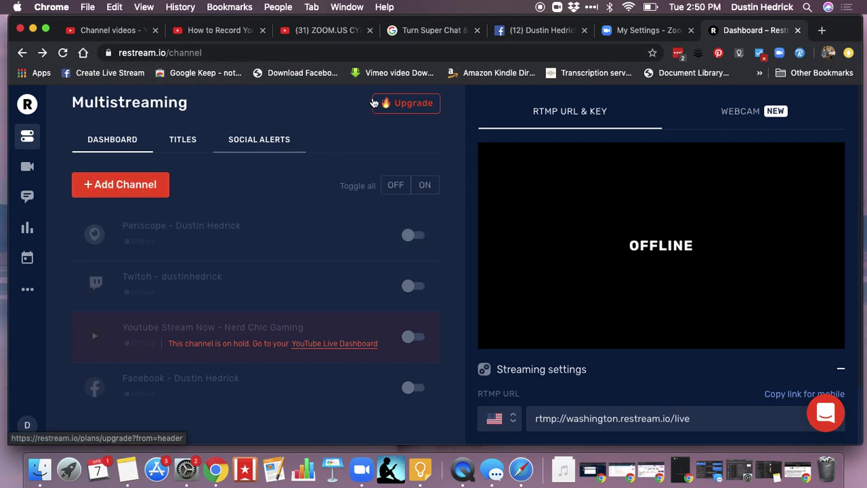
click(112, 187)
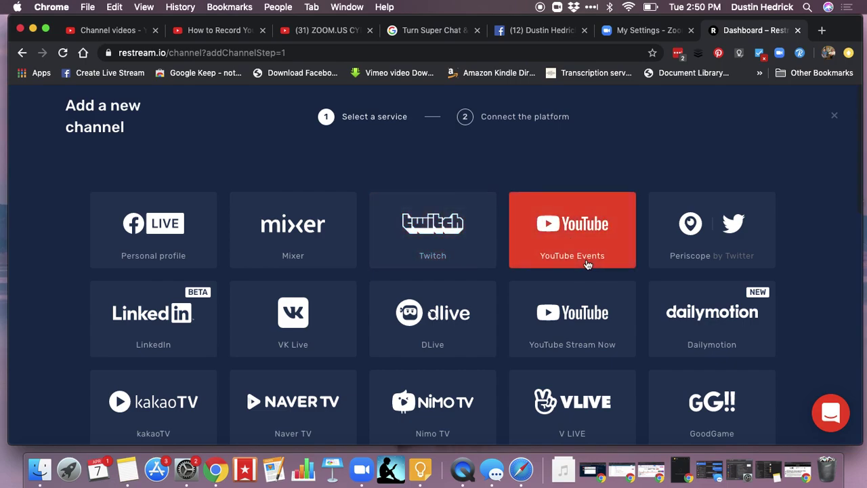
scroll(587, 258, down, 3)
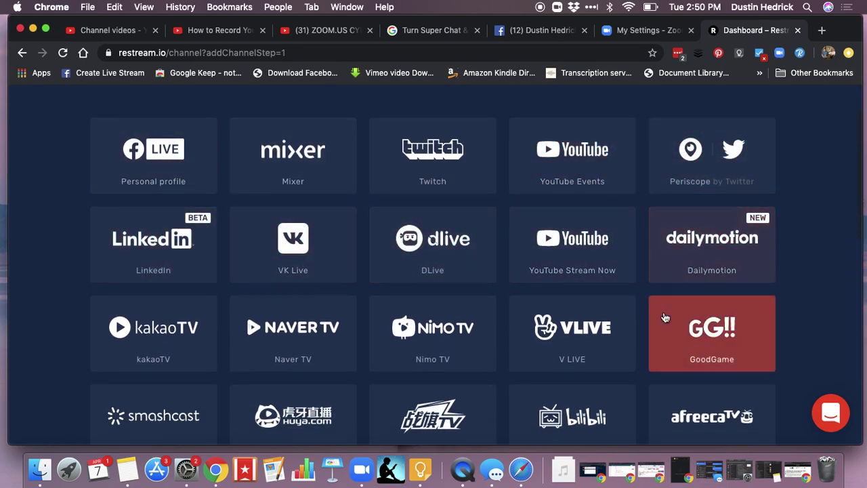
scroll(678, 311, down, 2)
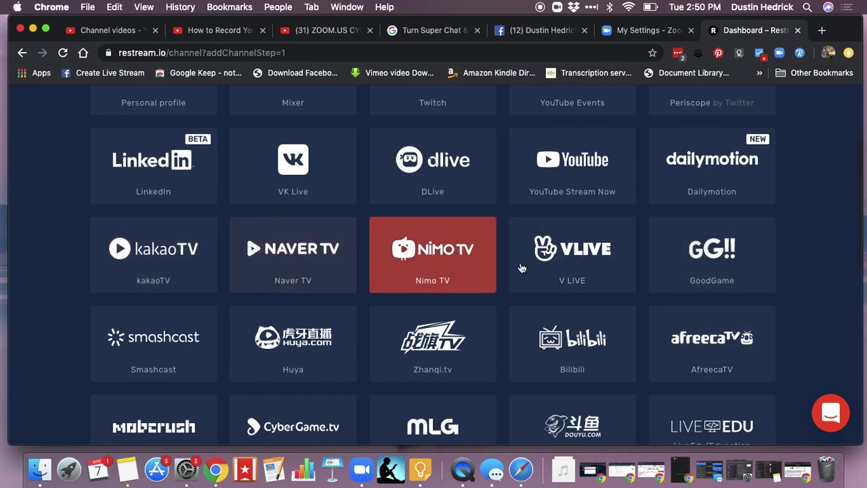
scroll(610, 288, down, 2)
scroll(612, 293, down, 1)
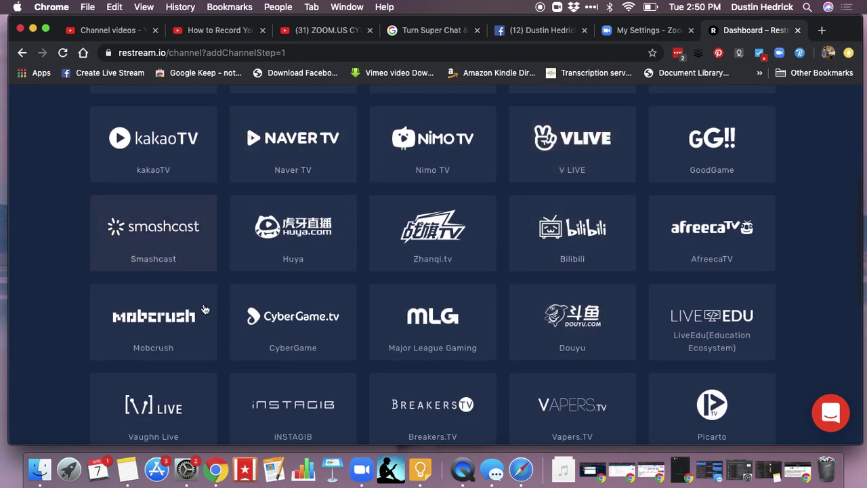
scroll(596, 318, down, 4)
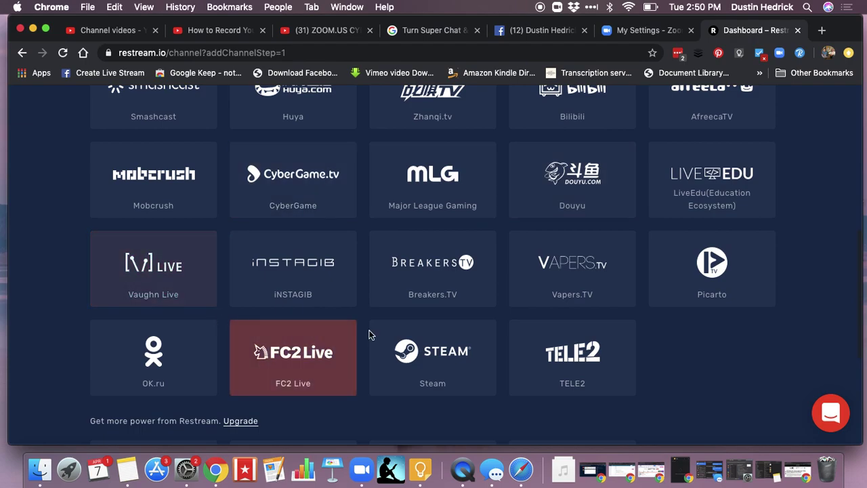
scroll(385, 246, down, 1)
scroll(385, 246, down, 3)
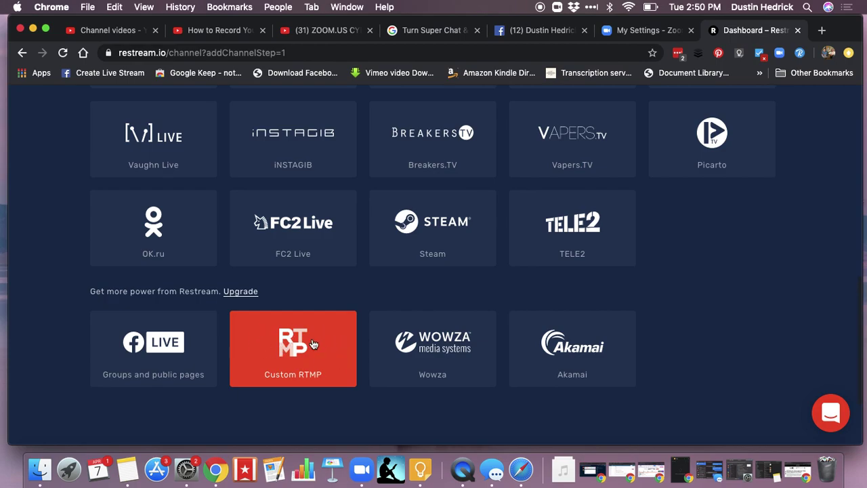
Look over the Custom RTMP option, then go back to the Multistreaming dashboard
click(300, 354)
scroll(332, 341, up, 2)
scroll(332, 341, up, 5)
scroll(331, 342, up, 5)
scroll(331, 342, up, 2)
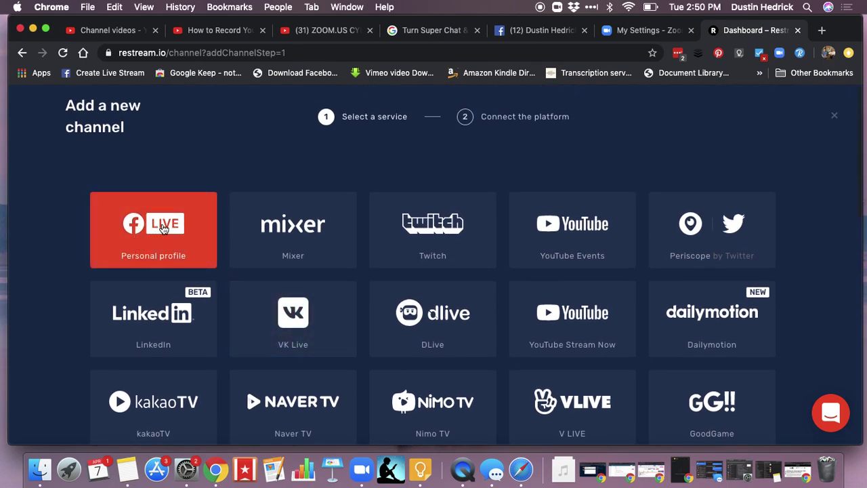
scroll(566, 337, down, 2)
scroll(566, 337, down, 2)
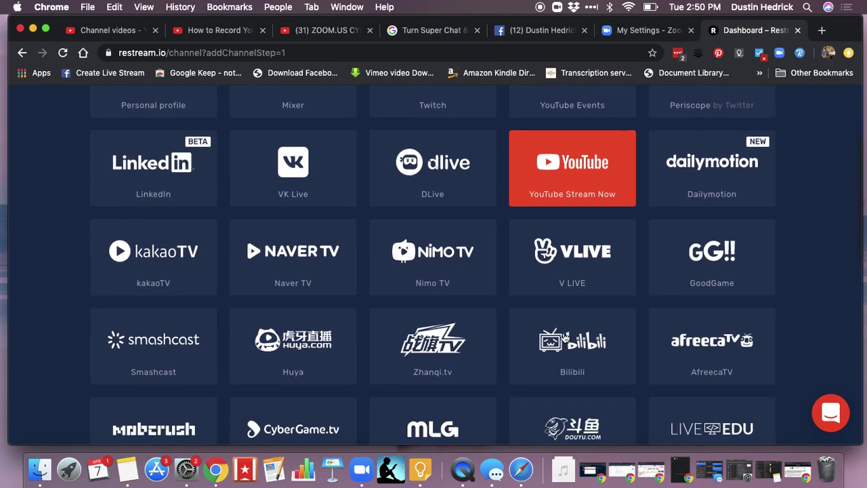
scroll(566, 338, down, 4)
scroll(565, 337, up, 6)
scroll(565, 338, up, 2)
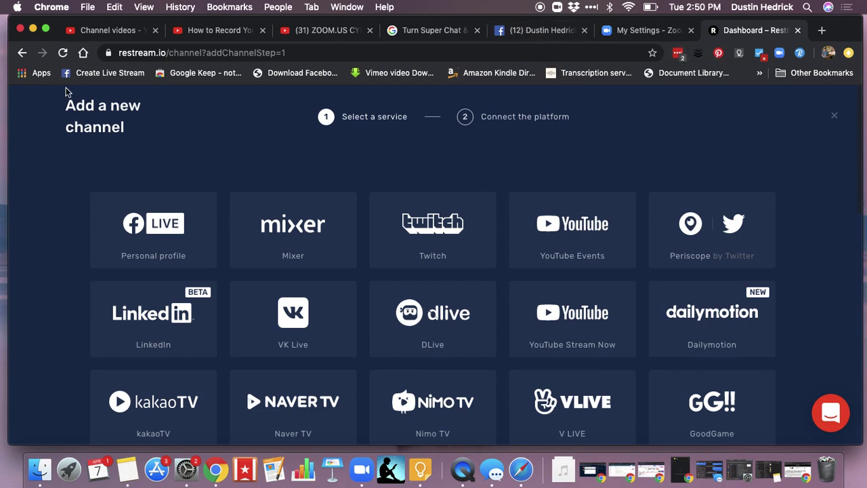
click(21, 53)
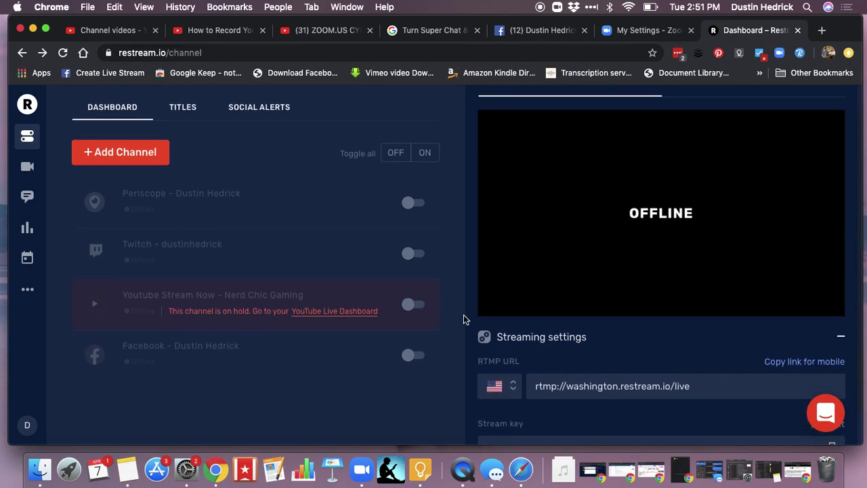
scroll(463, 314, down, 1)
scroll(464, 314, up, 1)
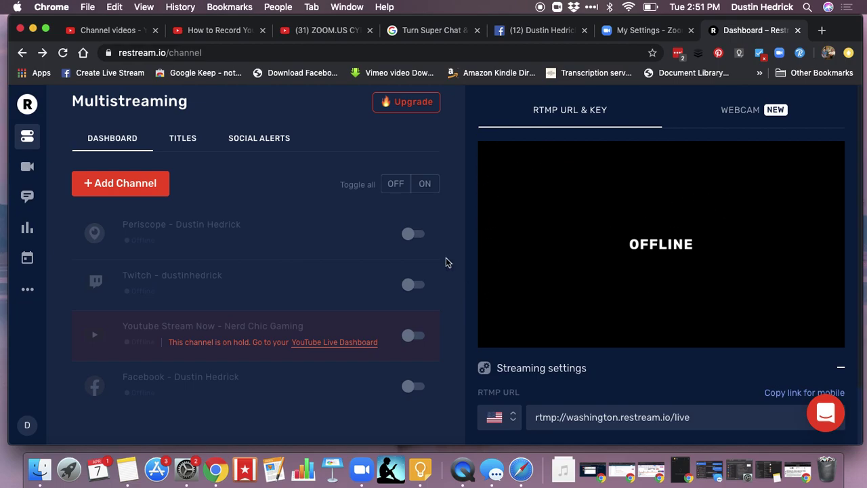
scroll(203, 237, down, 1)
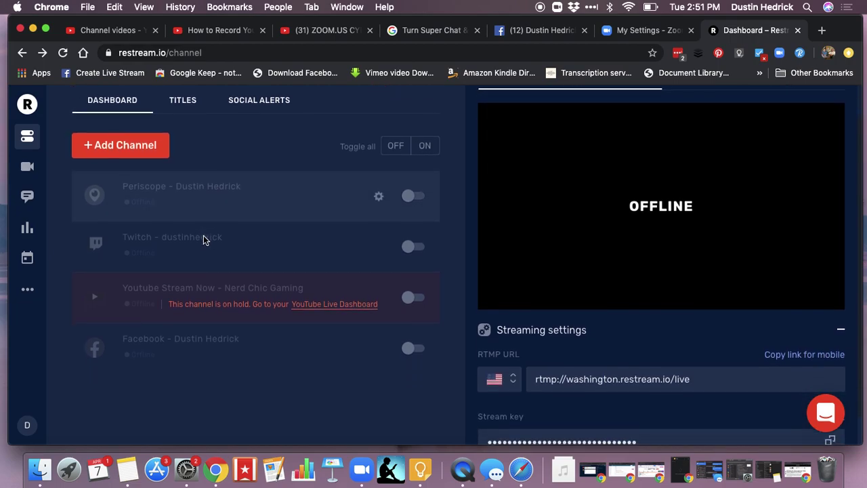
click(413, 194)
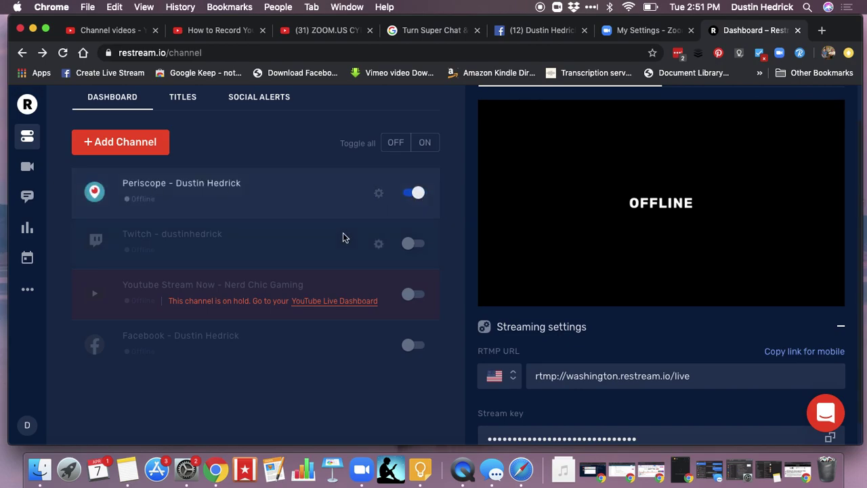
click(422, 246)
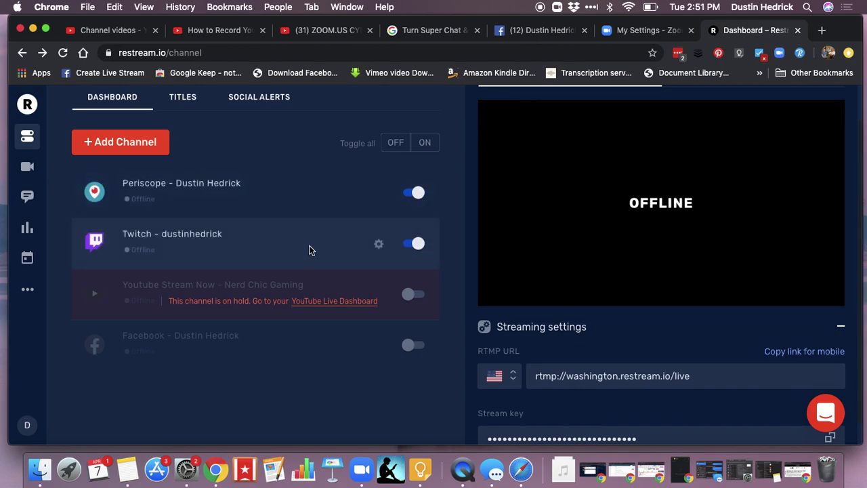
click(412, 297)
click(416, 347)
click(414, 347)
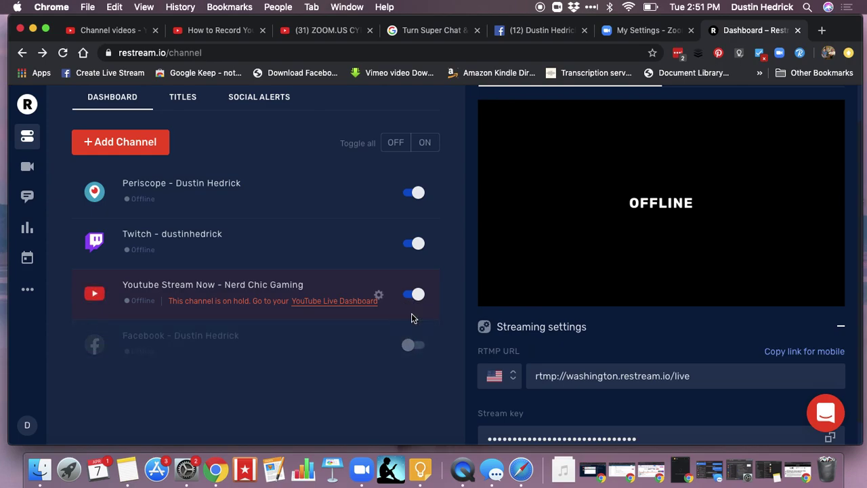
click(413, 295)
click(412, 246)
click(413, 193)
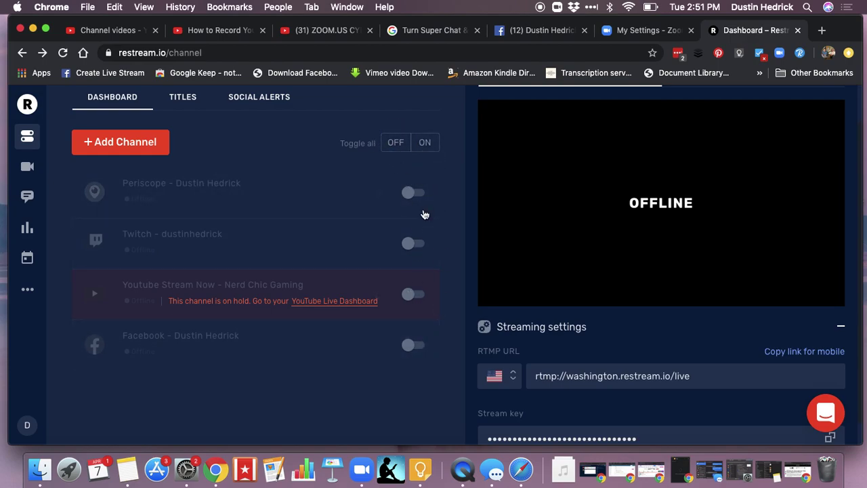
click(426, 143)
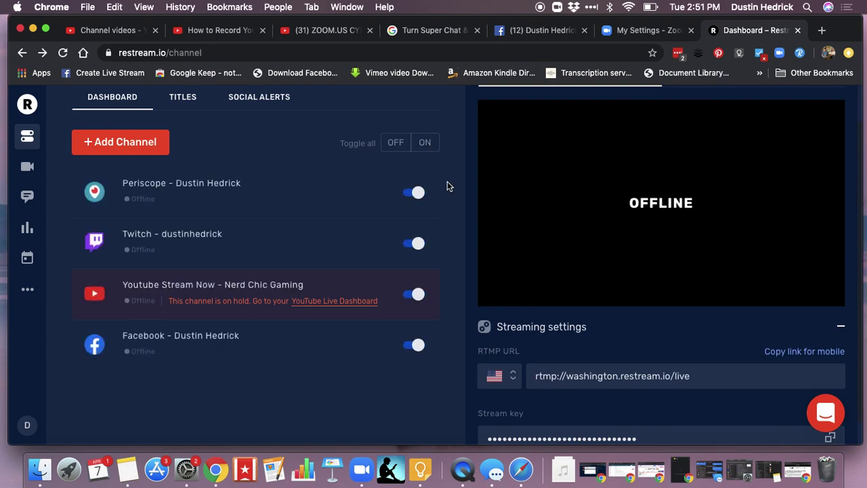
mouse_move(390, 315)
click(393, 144)
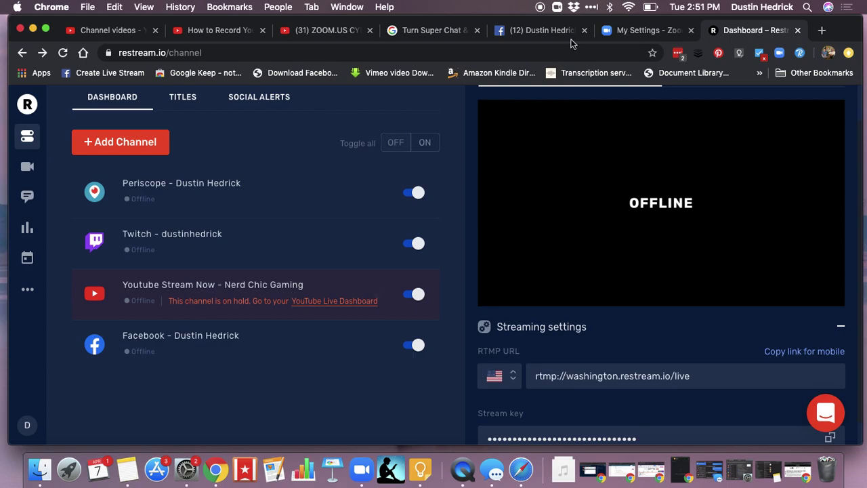
In Zoom's My Settings page, go to the In Meeting (Advanced) section
click(634, 31)
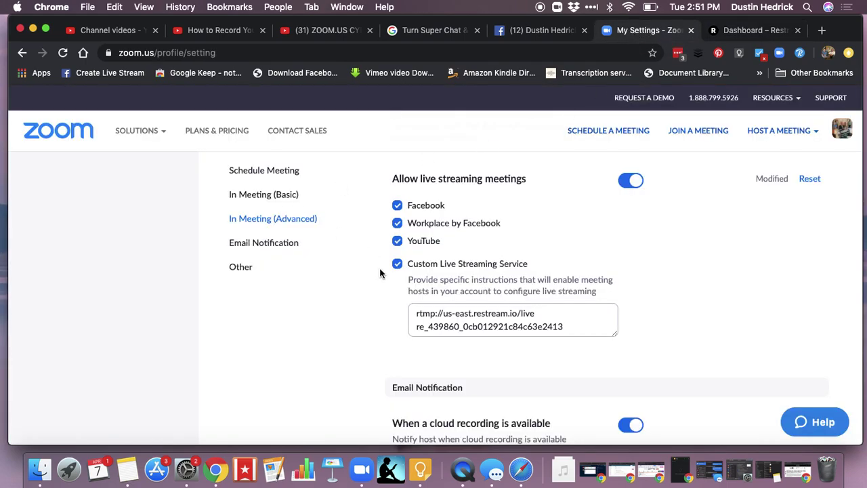
scroll(381, 278, up, 10)
scroll(381, 278, up, 10)
scroll(381, 278, up, 10)
scroll(381, 278, up, 10)
scroll(381, 278, up, 10)
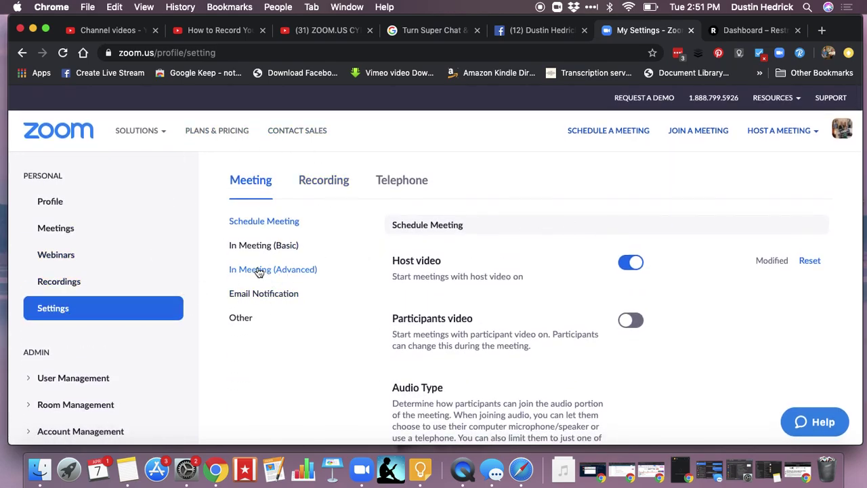
click(258, 272)
scroll(343, 334, down, 1)
scroll(343, 335, down, 10)
scroll(343, 334, down, 10)
scroll(343, 335, down, 3)
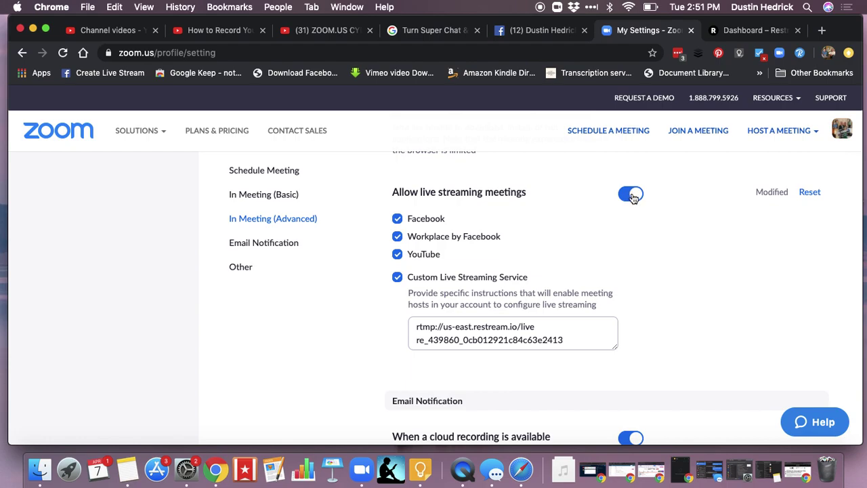
Delete the Custom Live Streaming Service instructions, save, and return to Restream
click(571, 339)
click(417, 289)
drag(563, 339, 408, 325)
key(BackSpace)
click(411, 372)
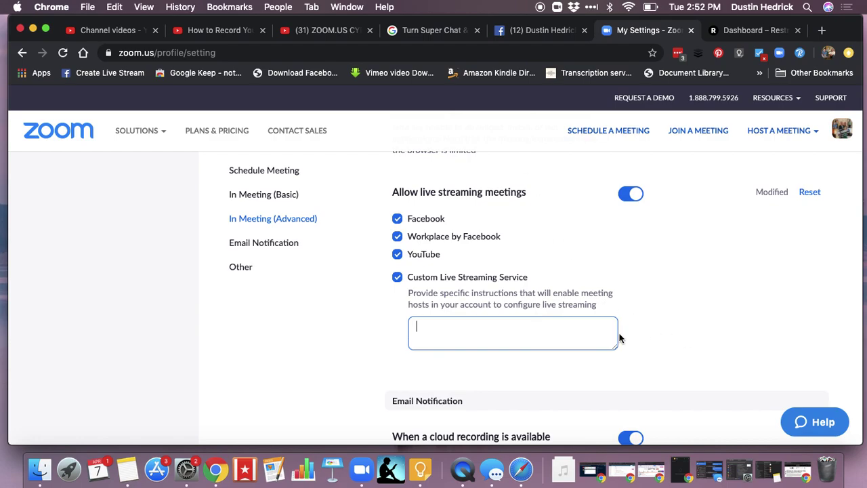
click(745, 30)
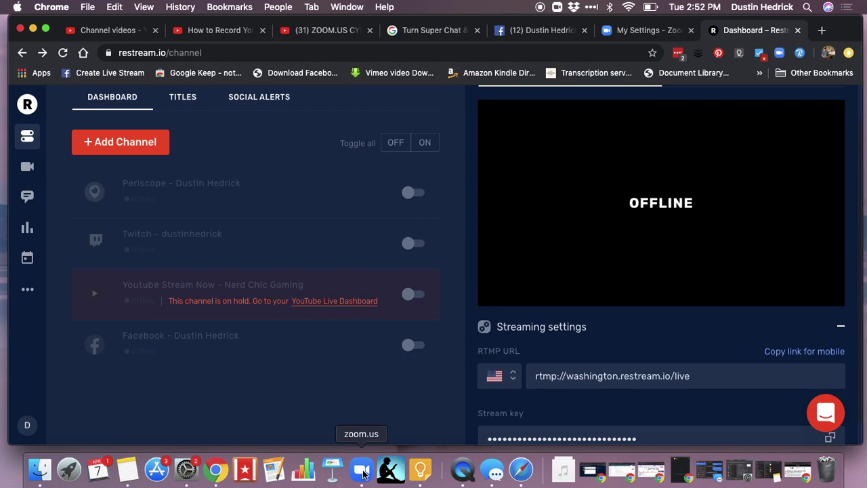
From the Zoom meeting's More menu, choose Live on Custom Live Streaming Service
click(362, 469)
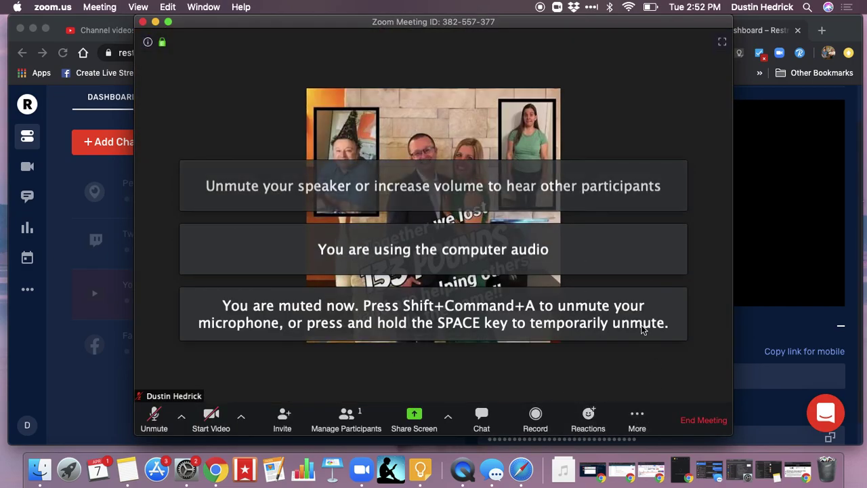
click(646, 418)
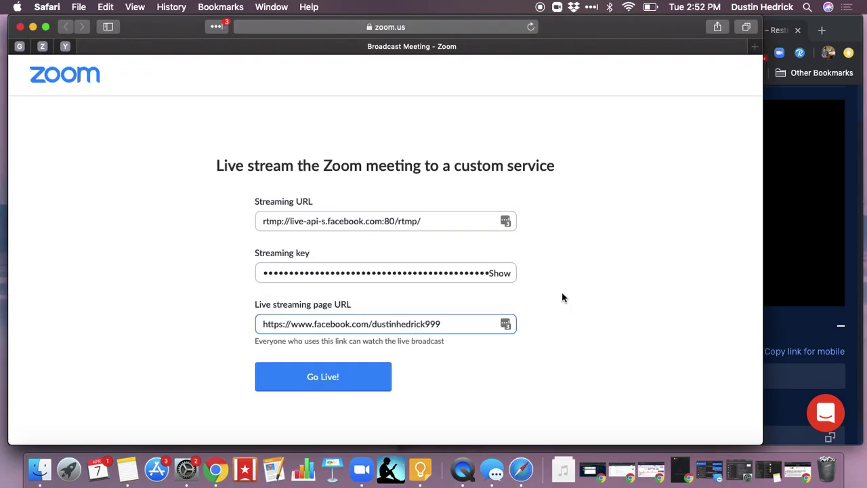
Replace the Facebook streaming URL with Restream's rtmp://washington.restream.io/live
click(462, 274)
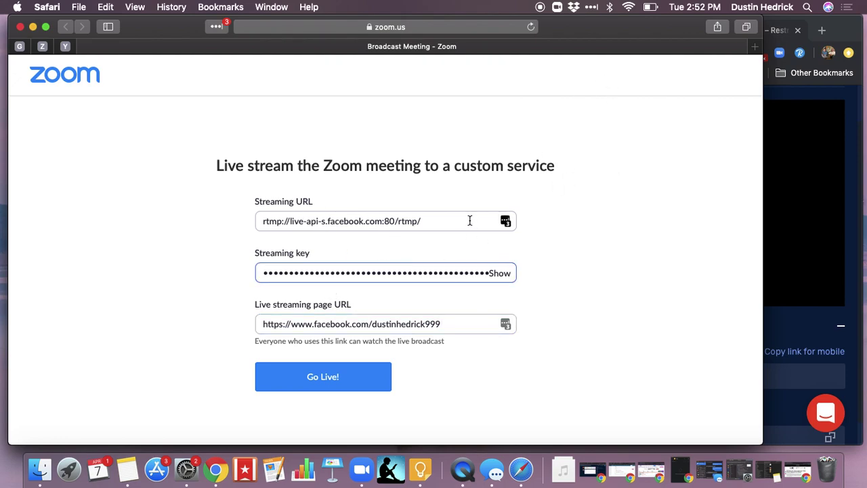
drag(606, 33, 460, 33)
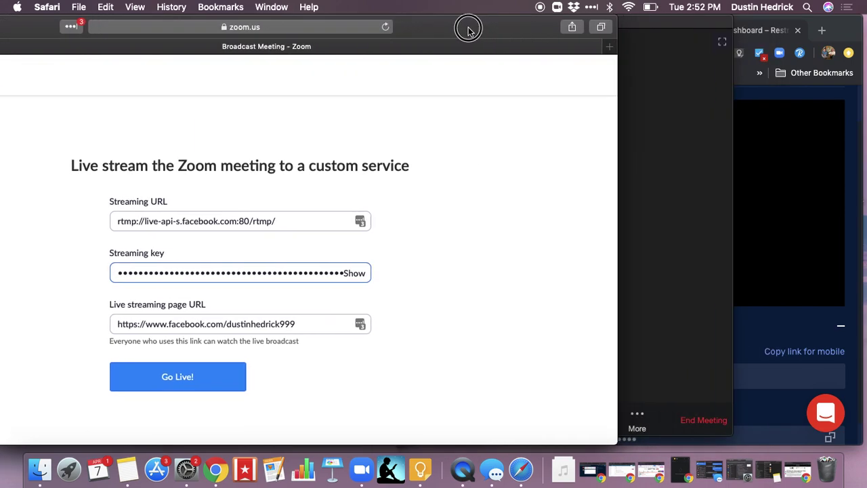
click(777, 24)
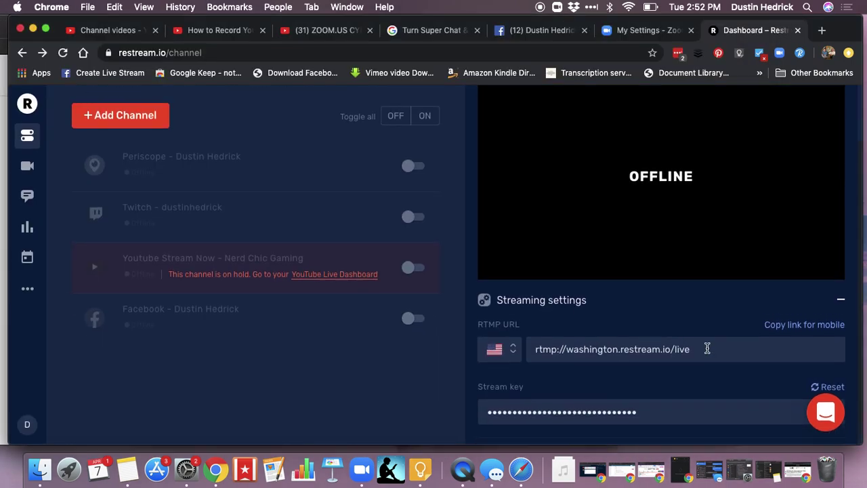
click(674, 343)
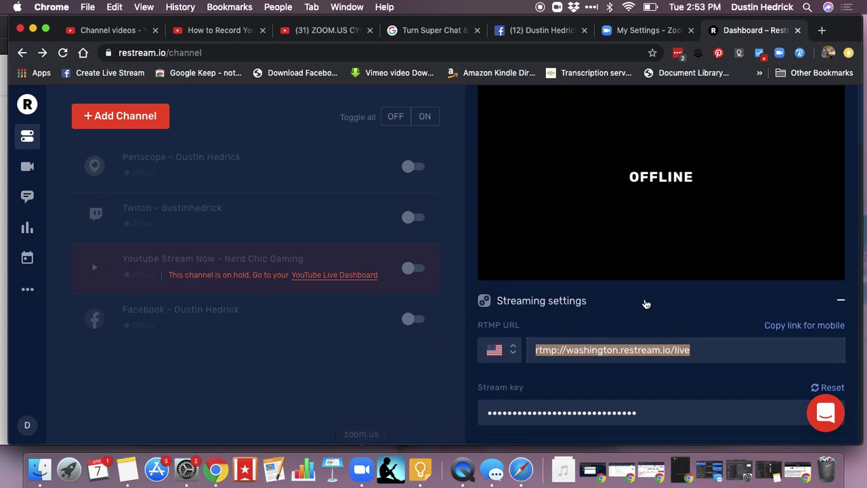
click(366, 473)
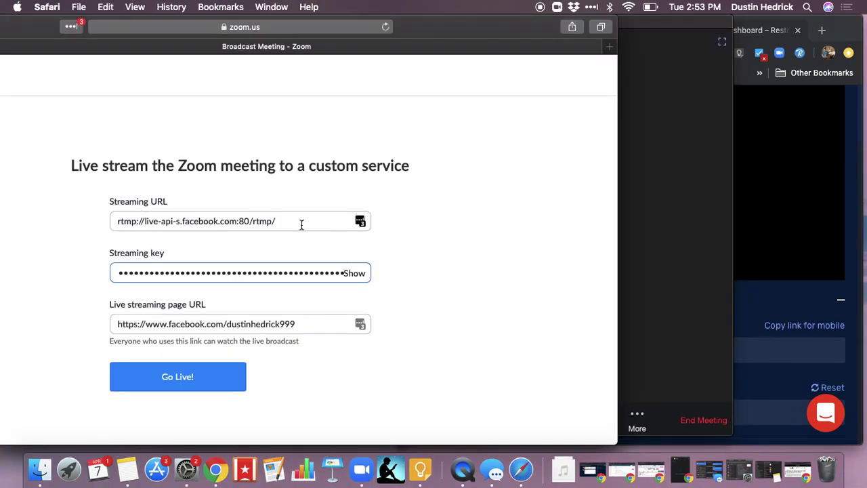
drag(299, 221, 110, 222)
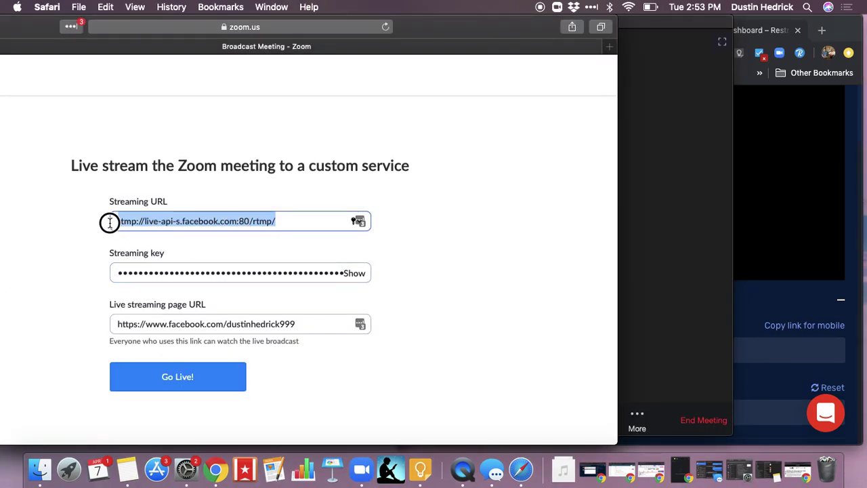
text(rtmp://washington.restream.io/live)
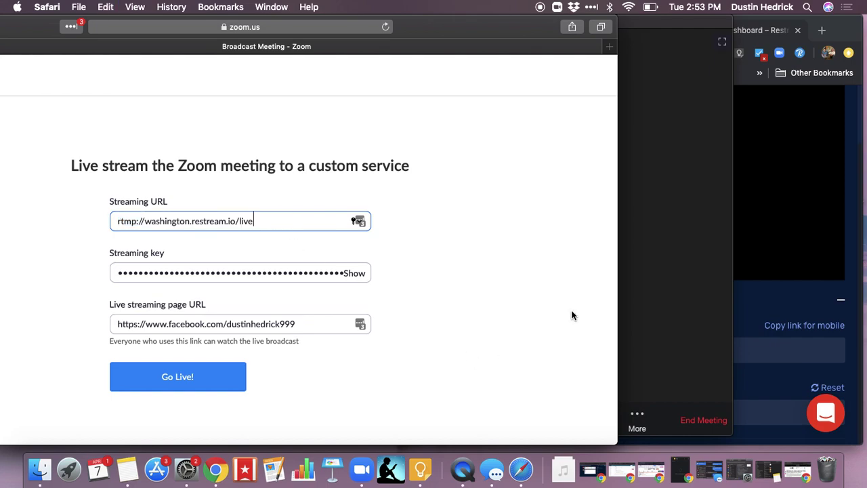
Replace the old streaming key with the stream key copied from Restream
click(854, 249)
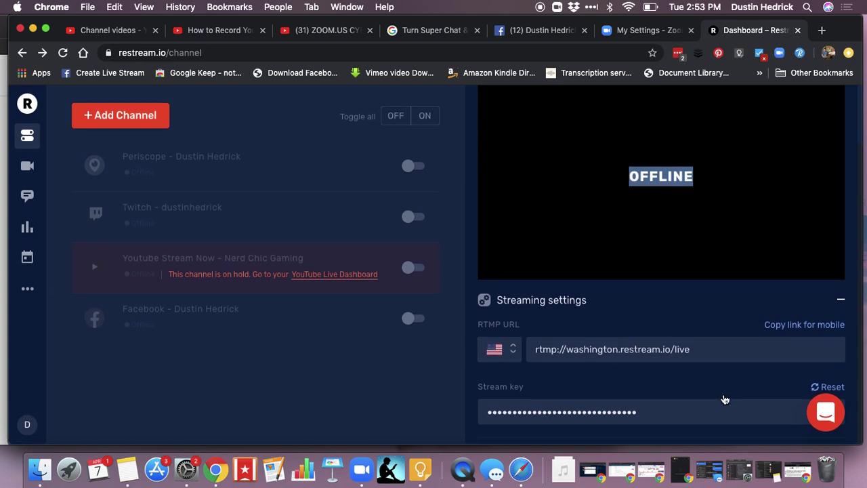
click(646, 412)
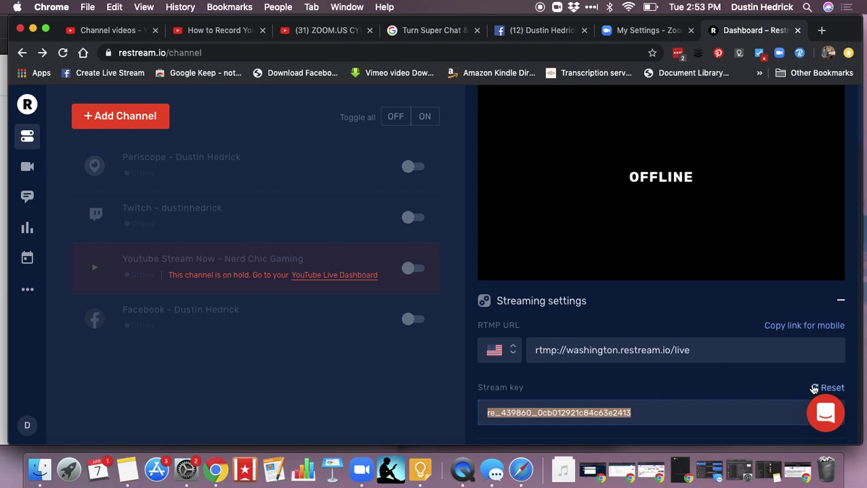
click(2, 261)
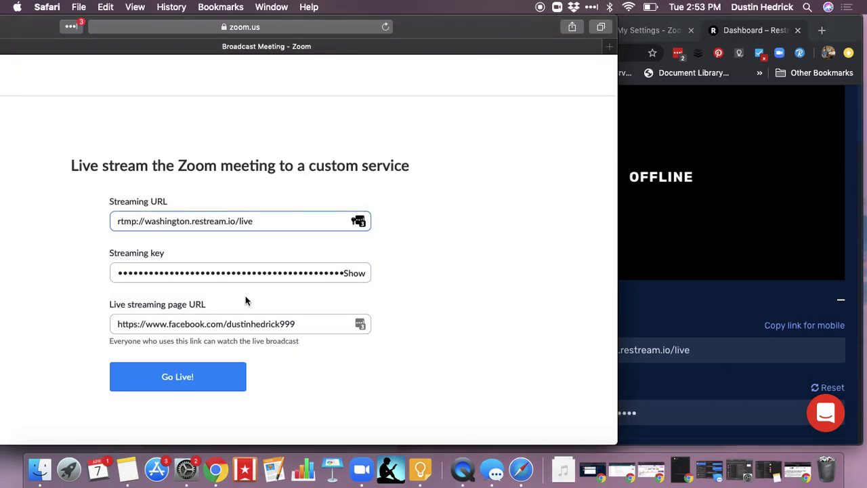
click(333, 272)
drag(115, 273, 248, 300)
key(BackSpace)
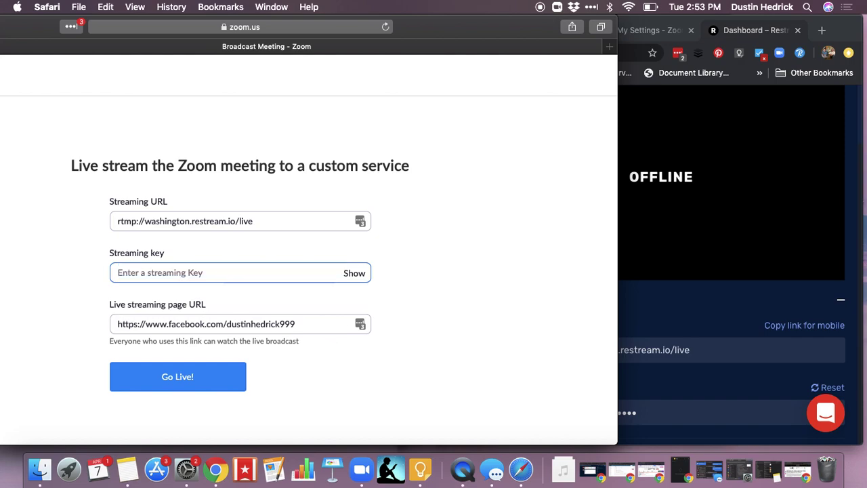
key(super+v)
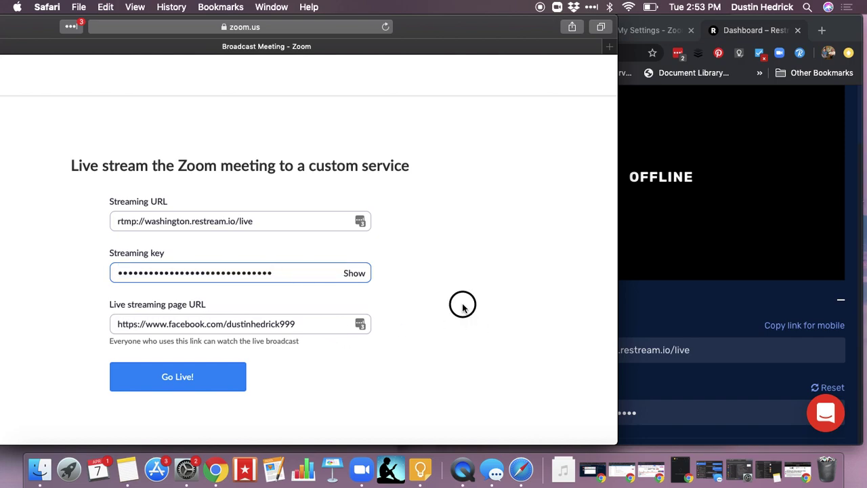
click(463, 307)
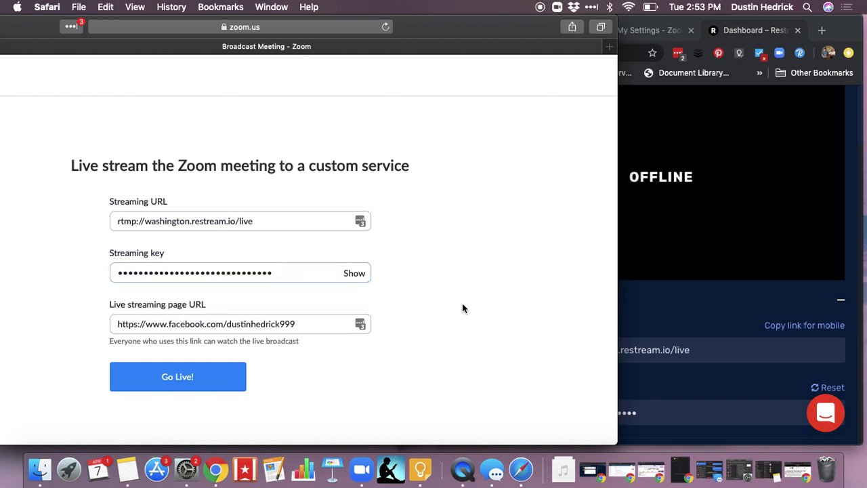
Go Live from Zoom and confirm Restream's monitor shows the 1280×720 feed as LIVE
click(193, 377)
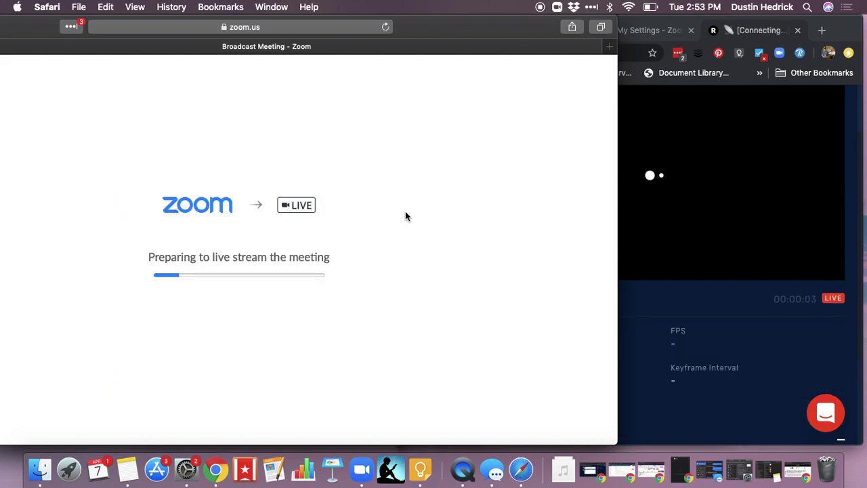
click(647, 22)
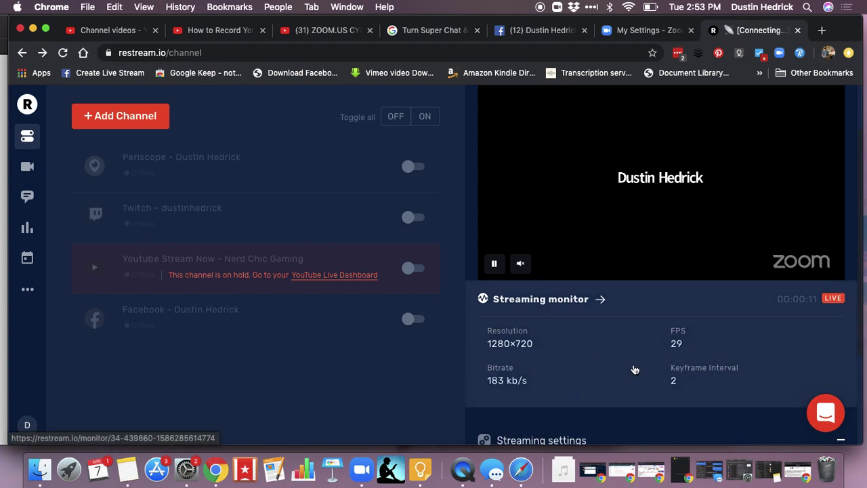
scroll(634, 369, up, 1)
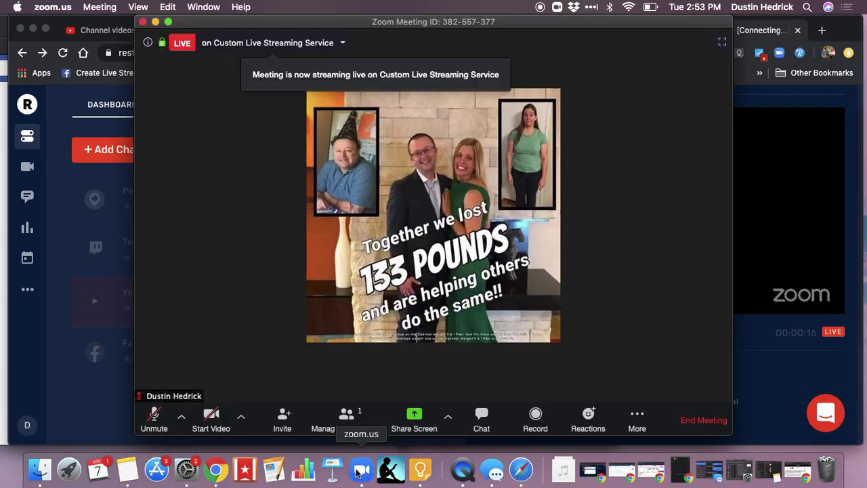
click(361, 470)
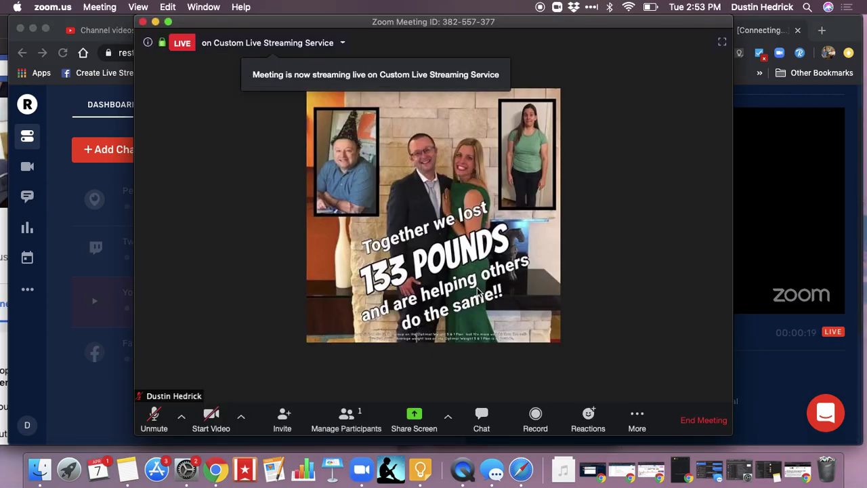
click(820, 20)
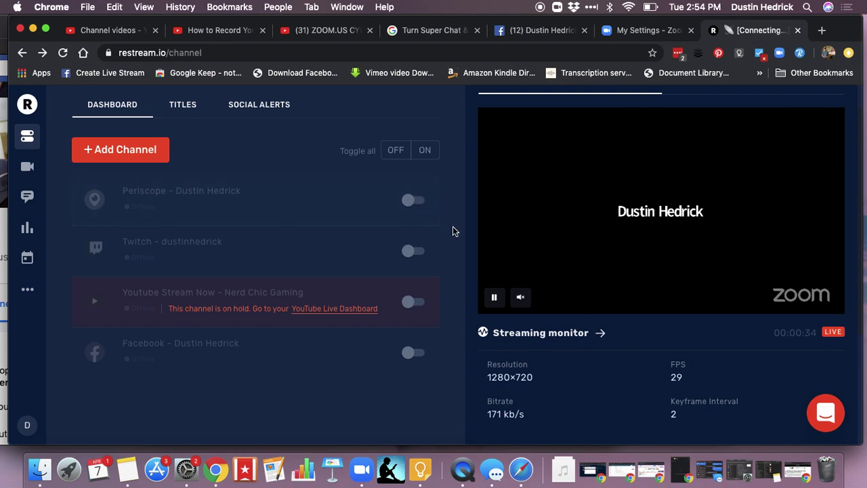
scroll(453, 231, up, 2)
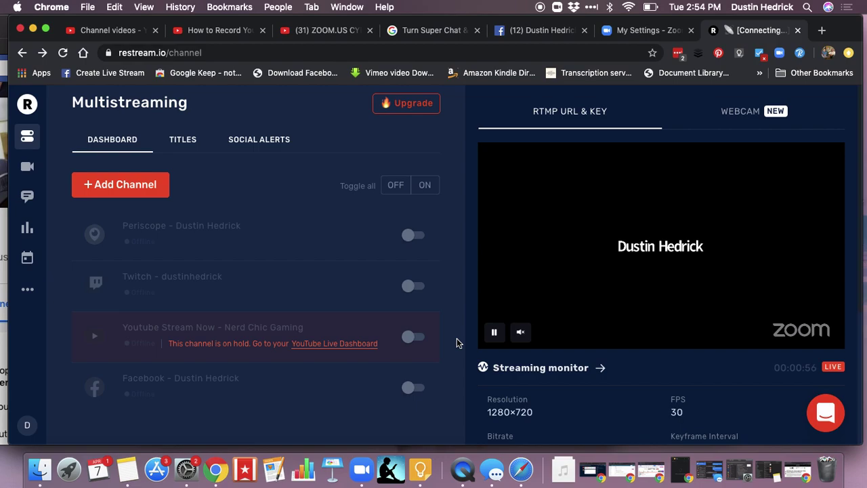
scroll(457, 343, down, 3)
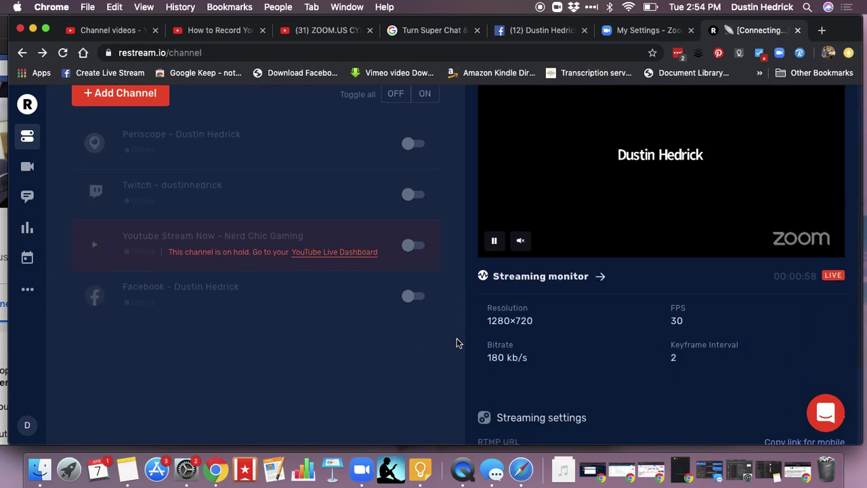
scroll(457, 343, up, 3)
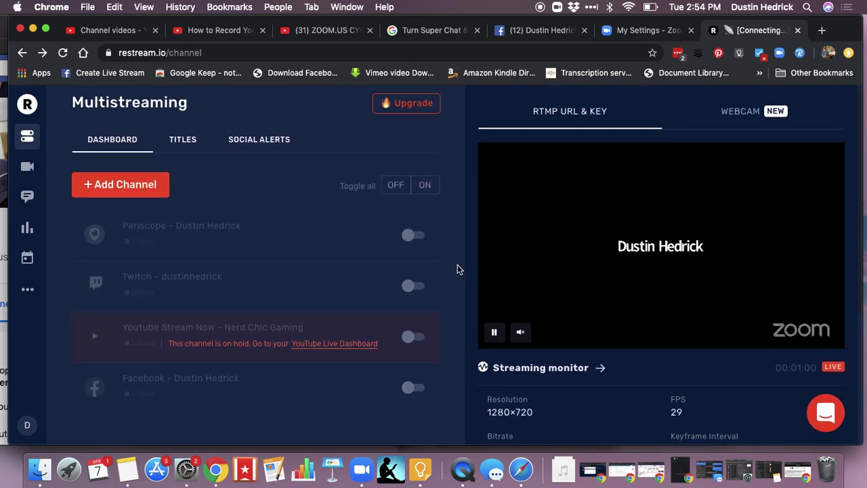